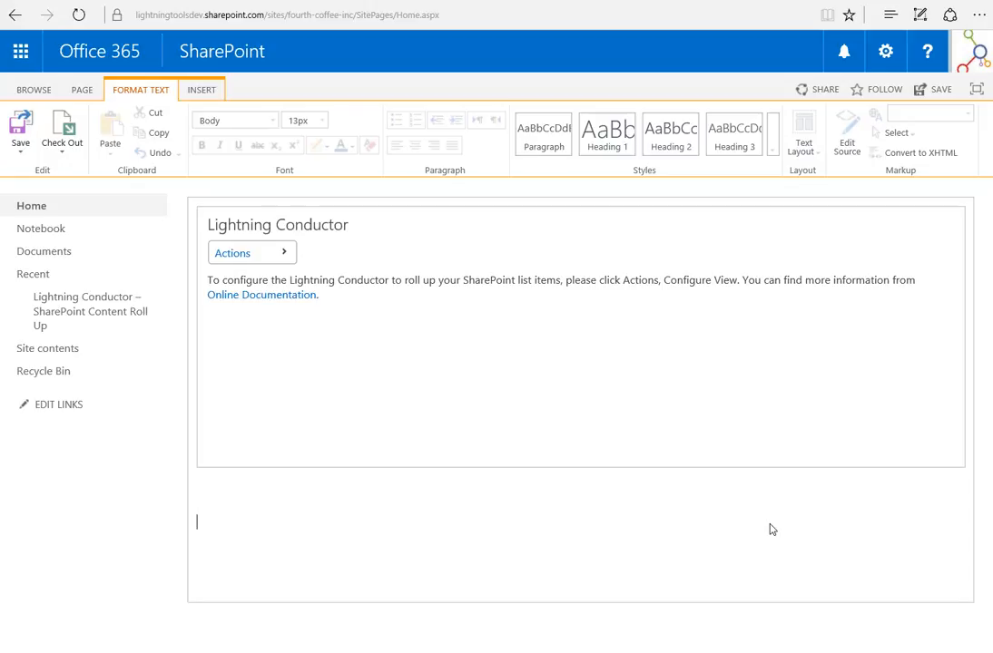
# Create a new Lightning Conductor view titled Documents that uses the Search Rollup Engine Provider as its data source provider.
pyautogui.click(280, 253)
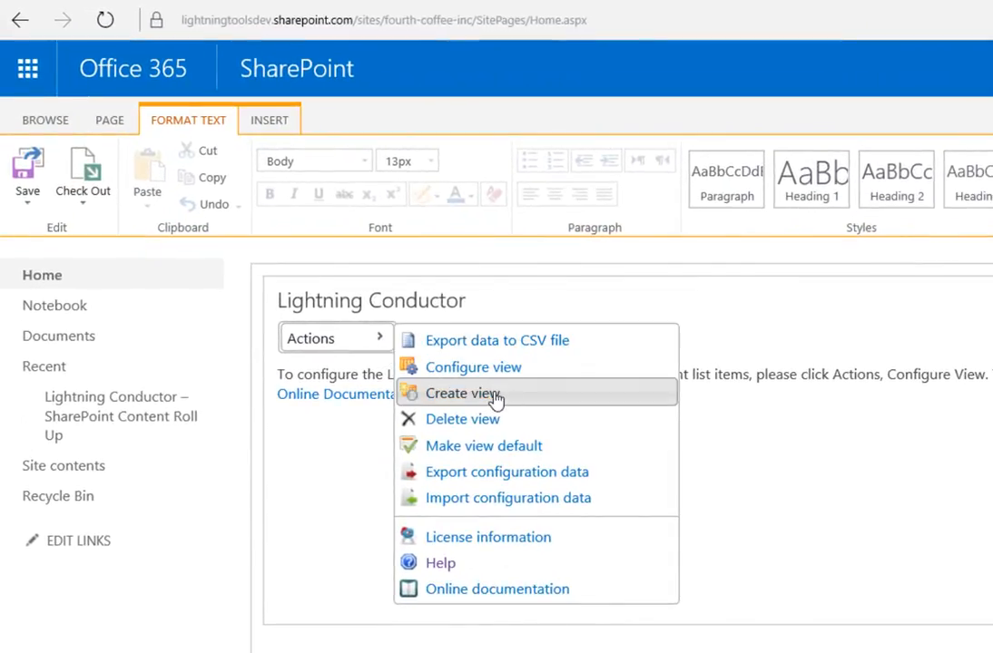
pyautogui.click(496, 396)
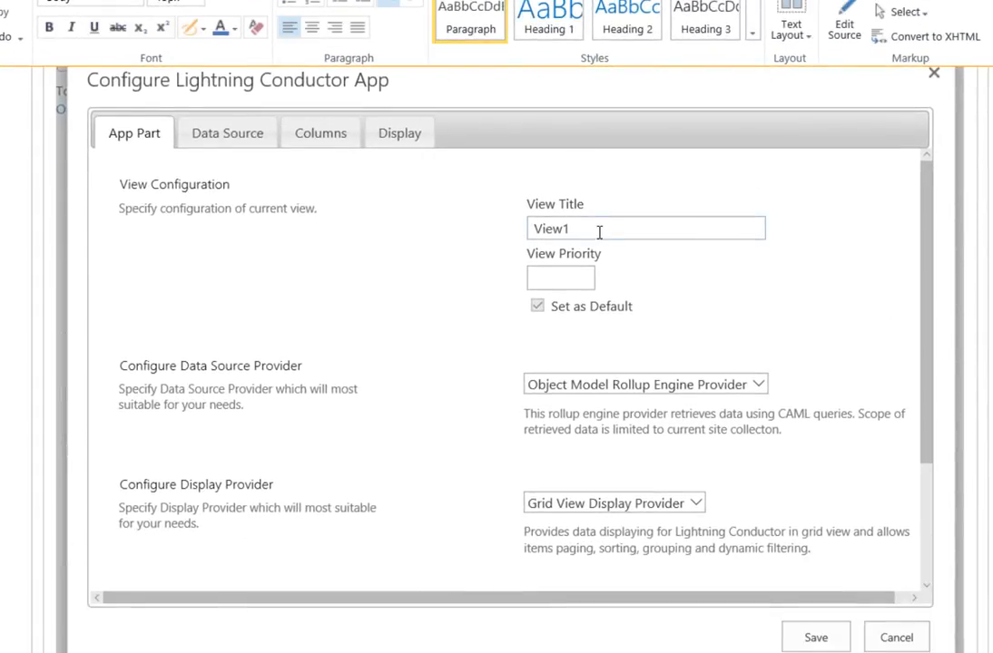
pyautogui.doubleClick(599, 232)
pyautogui.write('Documentds')
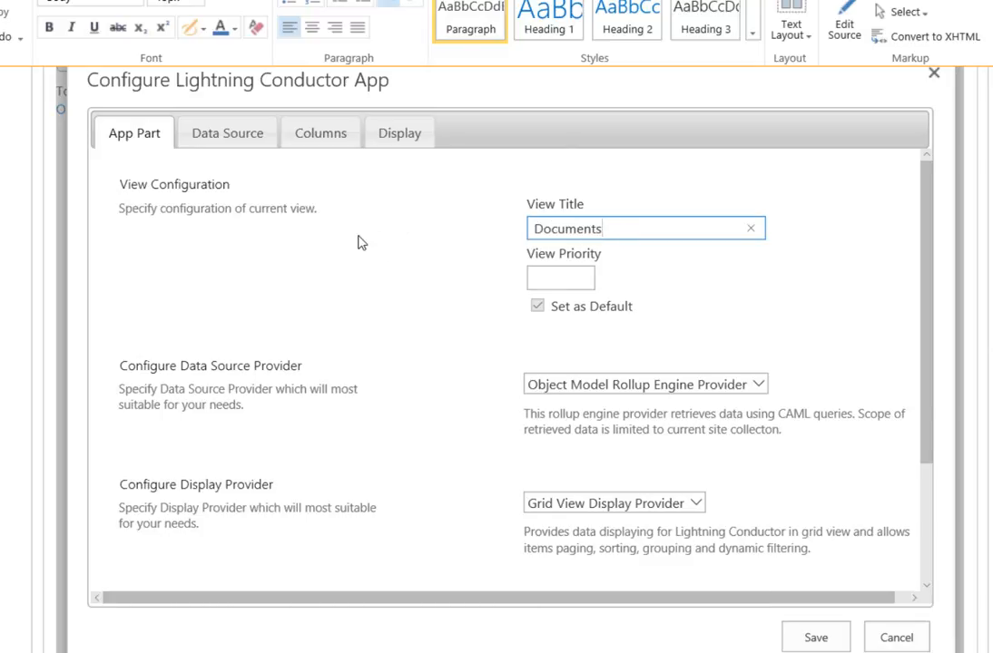
pyautogui.click(528, 385)
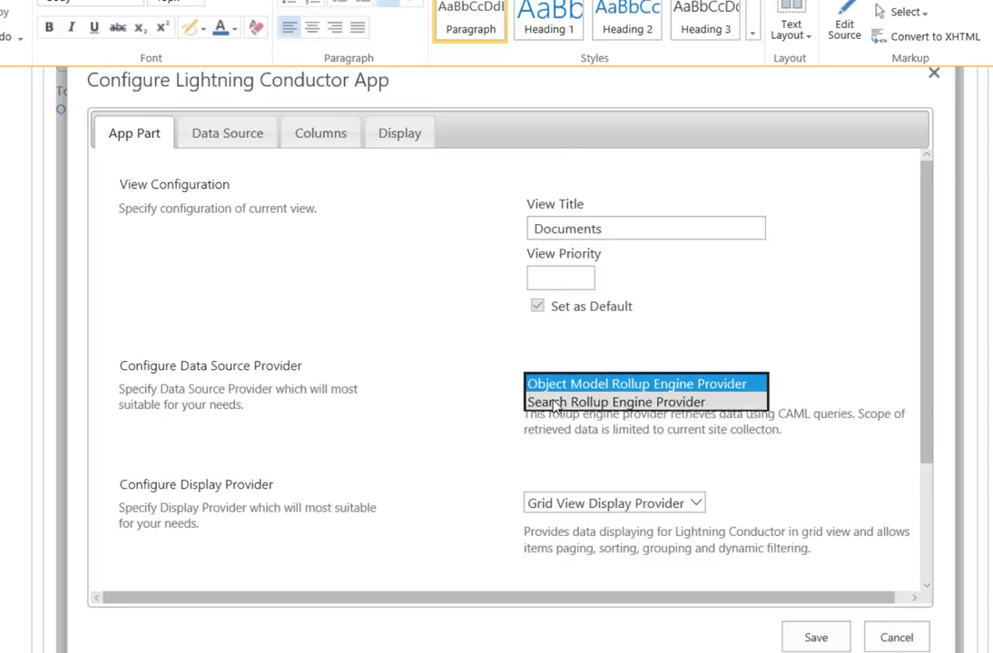
pyautogui.click(658, 402)
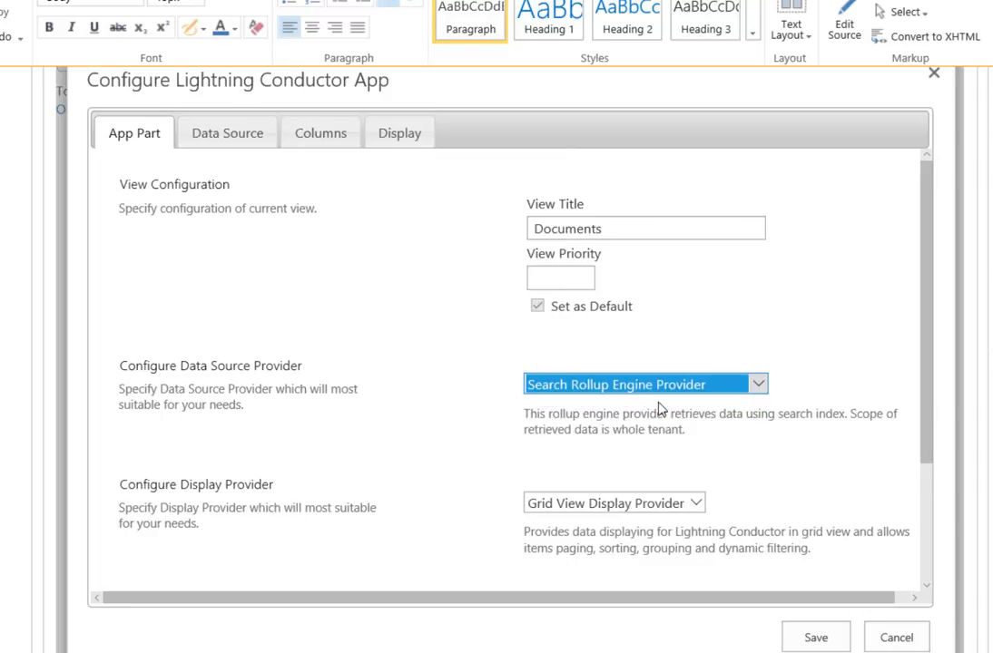
# Set the search query's result source to Items matching a content type.
pyautogui.click(229, 137)
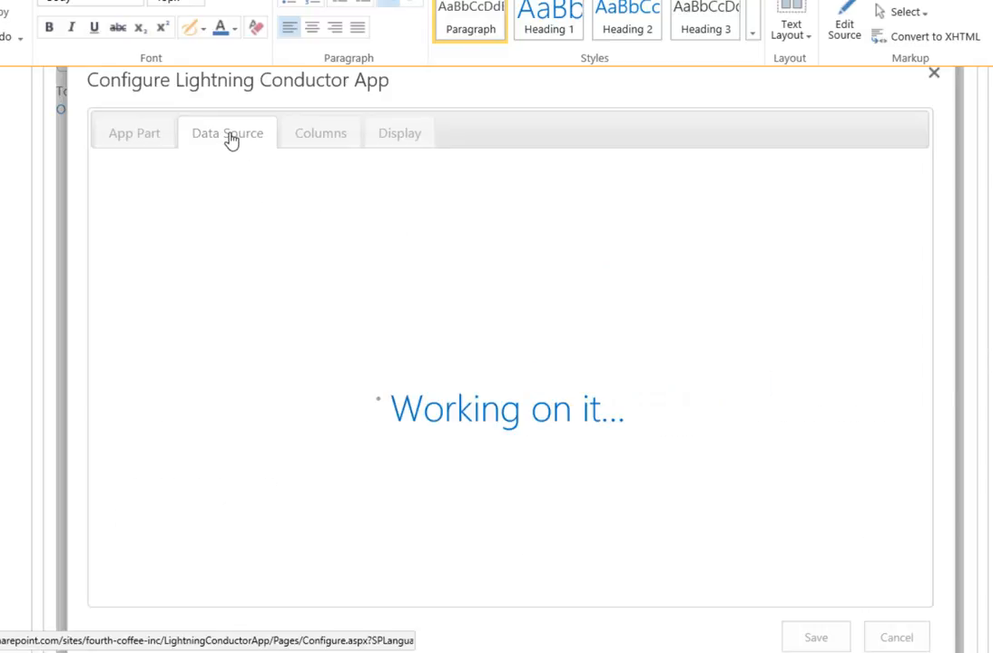
pyautogui.click(642, 228)
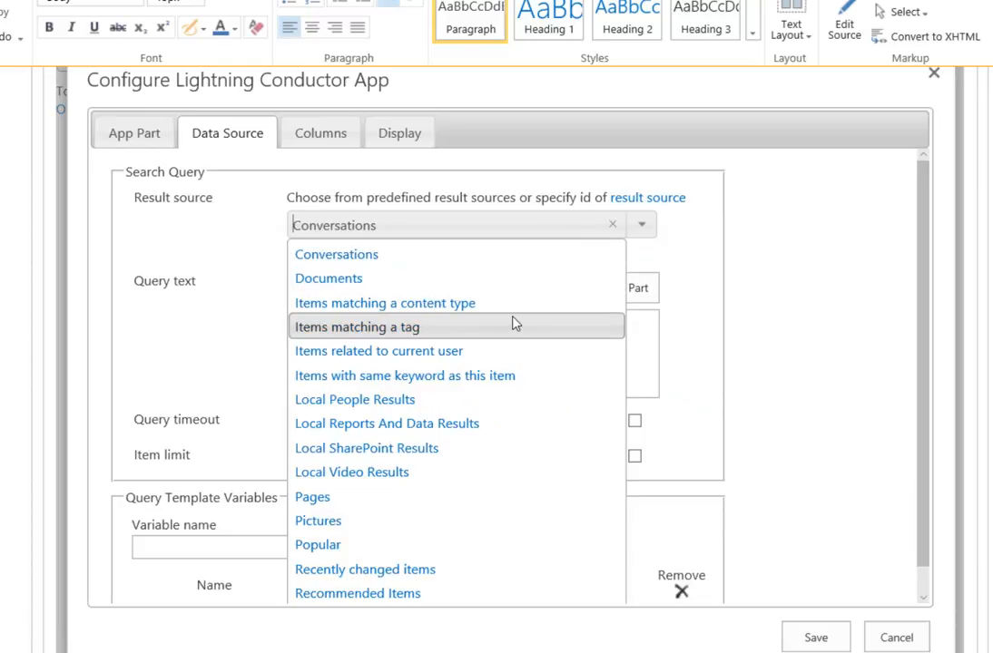
pyautogui.click(461, 304)
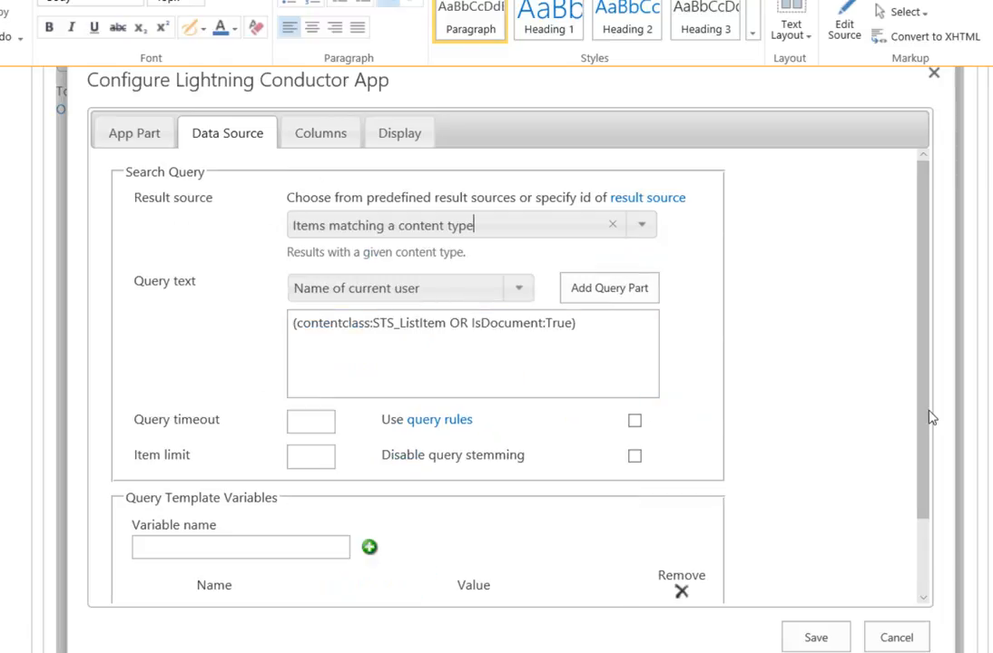
# Set the ContentTypeId query template variable to the Document content type.
pyautogui.moveTo(927, 432); pyautogui.dragTo(923, 558)
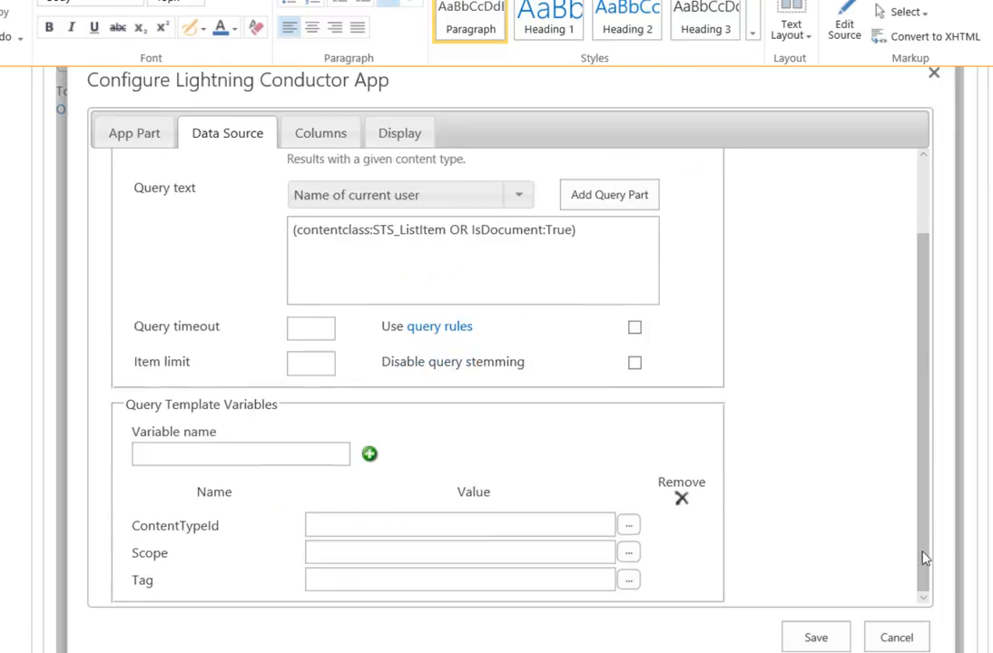
pyautogui.click(632, 526)
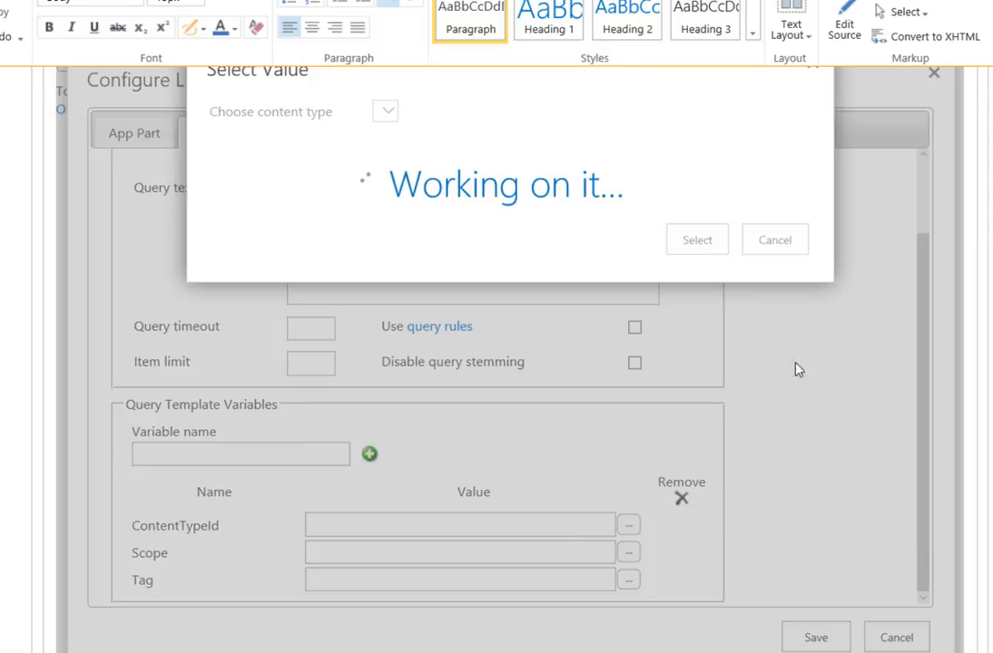
pyautogui.click(689, 112)
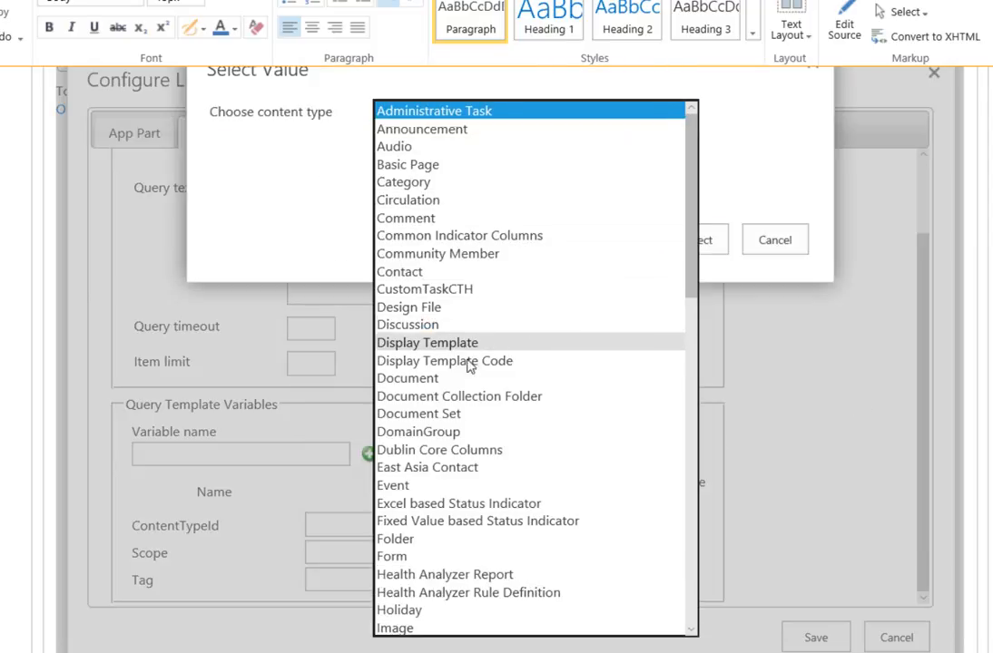
pyautogui.click(404, 379)
pyautogui.click(682, 247)
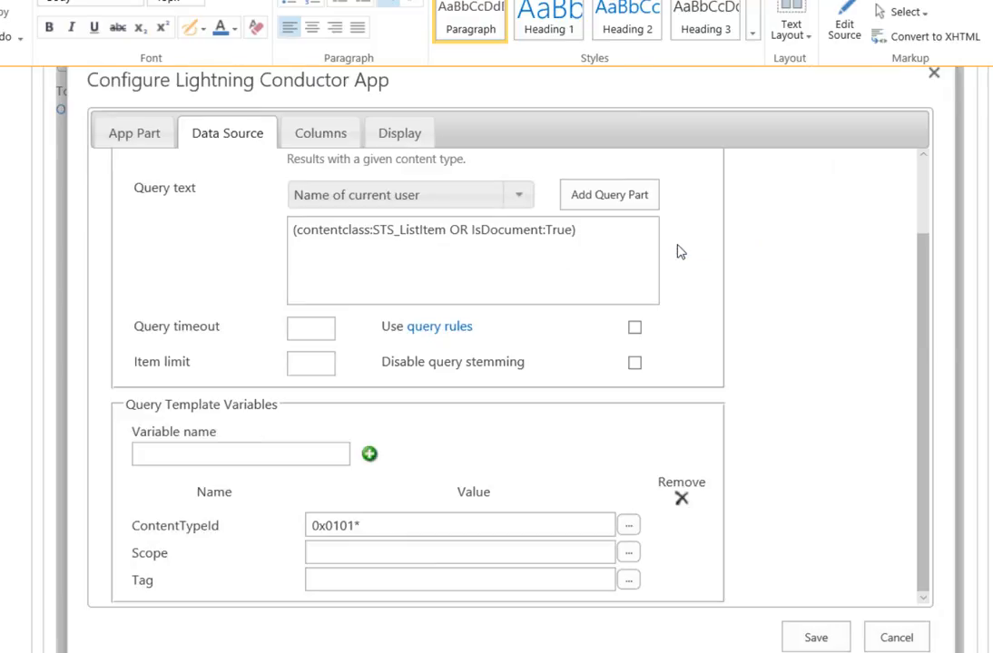
# Include the Author, LastModifiedTime, Size and Title columns in the view.
pyautogui.click(343, 139)
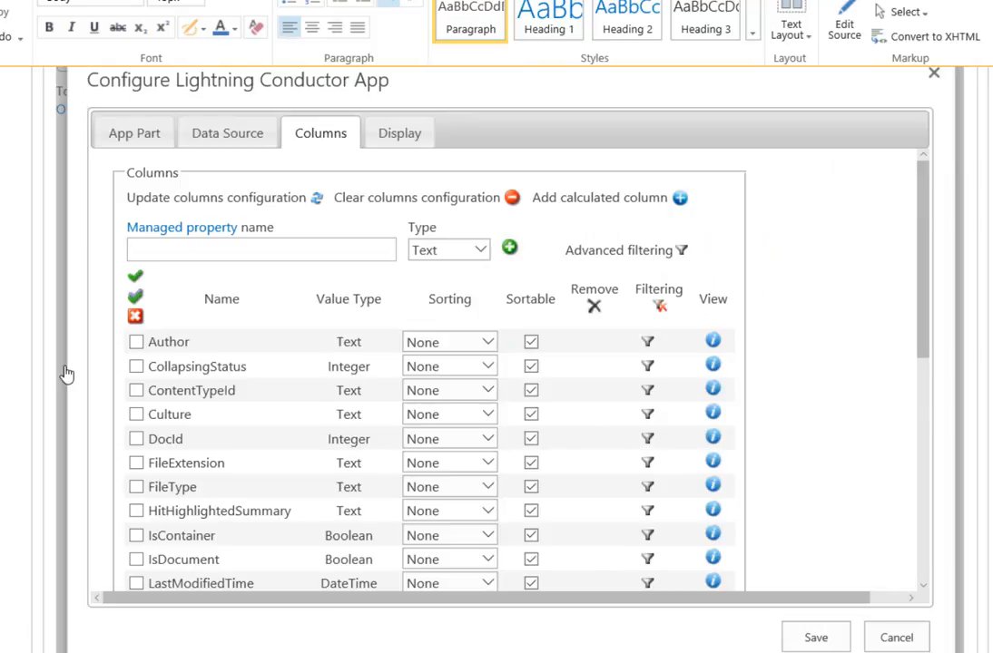
pyautogui.click(137, 343)
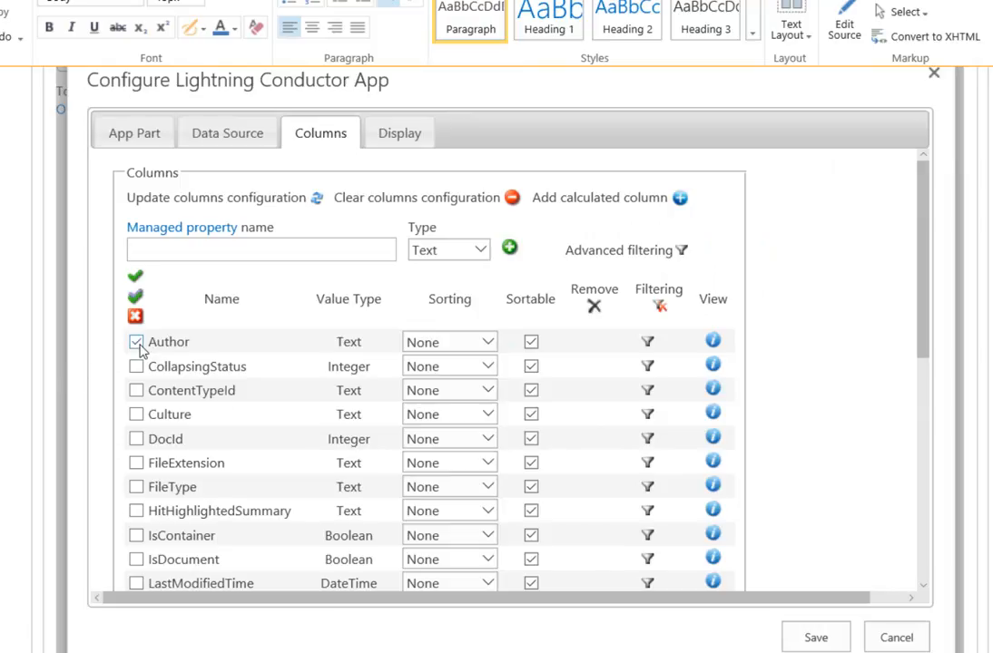
pyautogui.click(136, 583)
pyautogui.moveTo(922, 327); pyautogui.dragTo(924, 503)
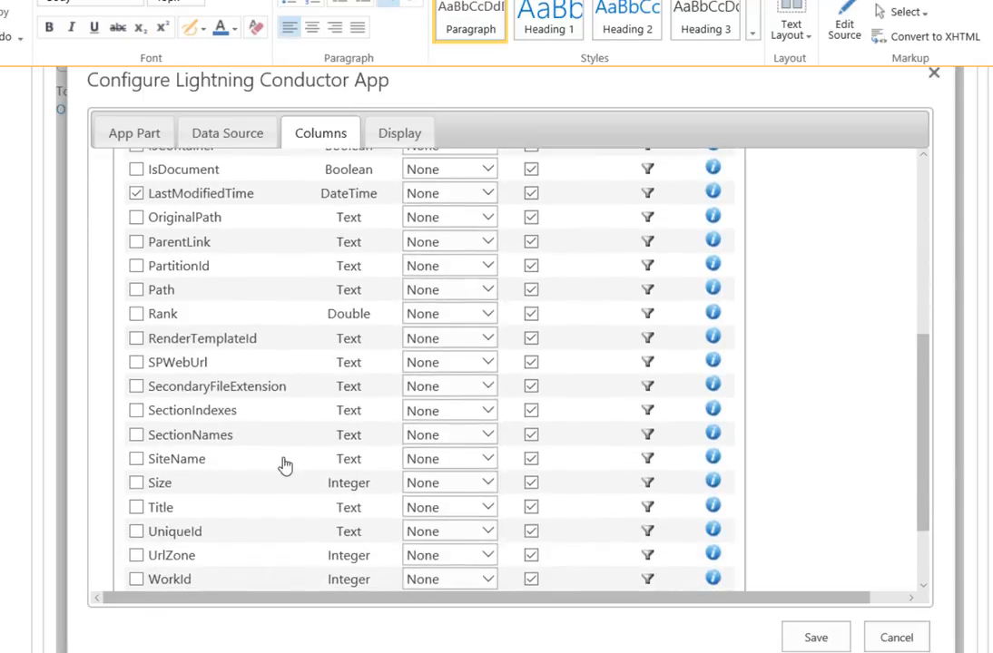
pyautogui.click(136, 482)
pyautogui.click(136, 507)
# Set the sorting of the LastModifiedTime column to Descending.
pyautogui.moveTo(919, 506); pyautogui.dragTo(919, 410)
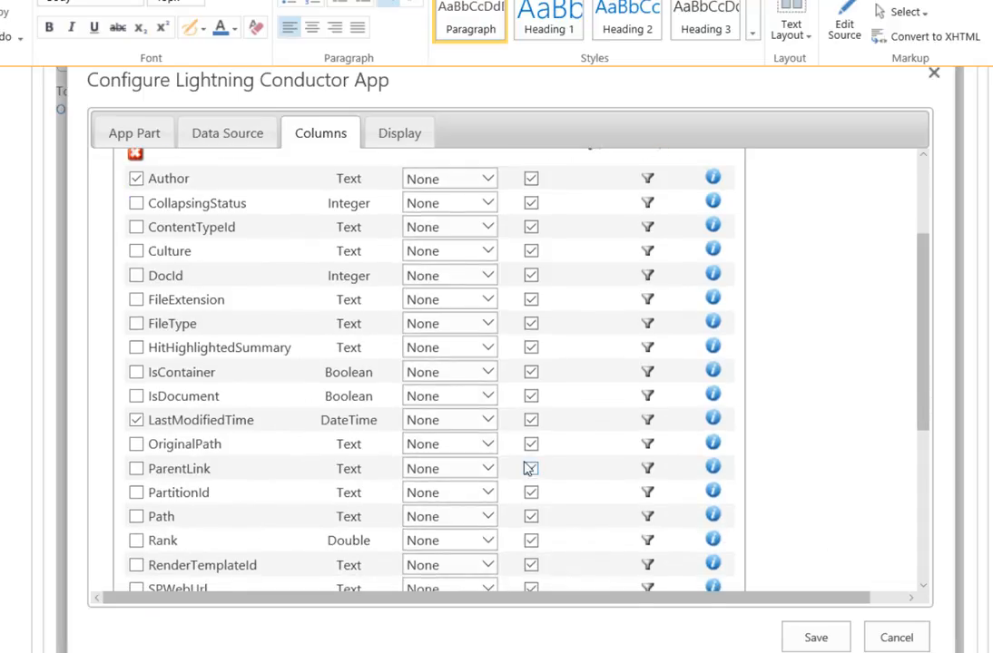
pyautogui.click(489, 422)
pyautogui.click(488, 425)
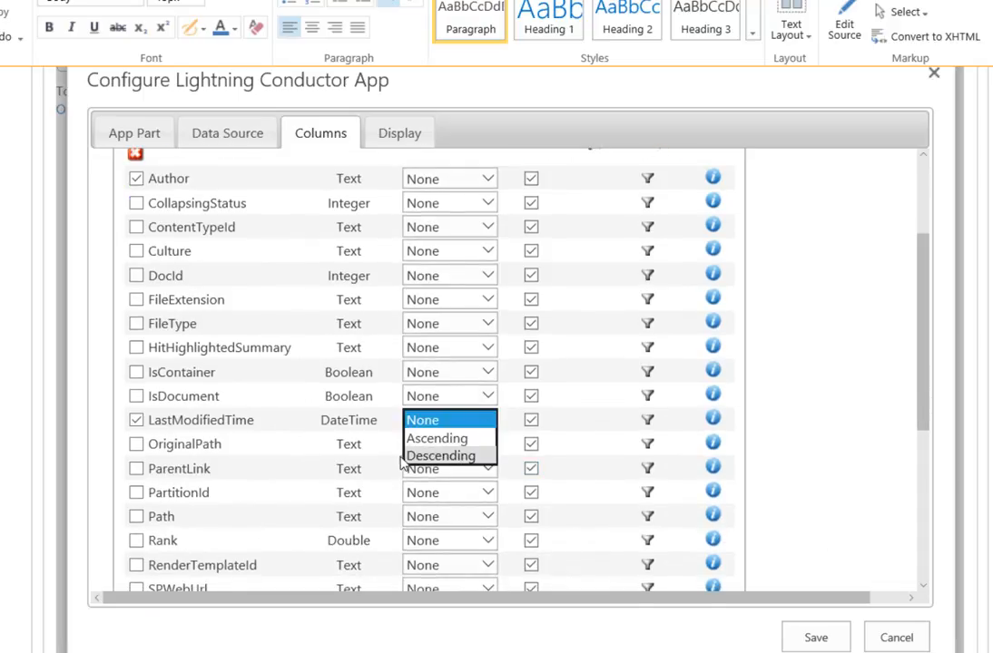
pyautogui.click(444, 457)
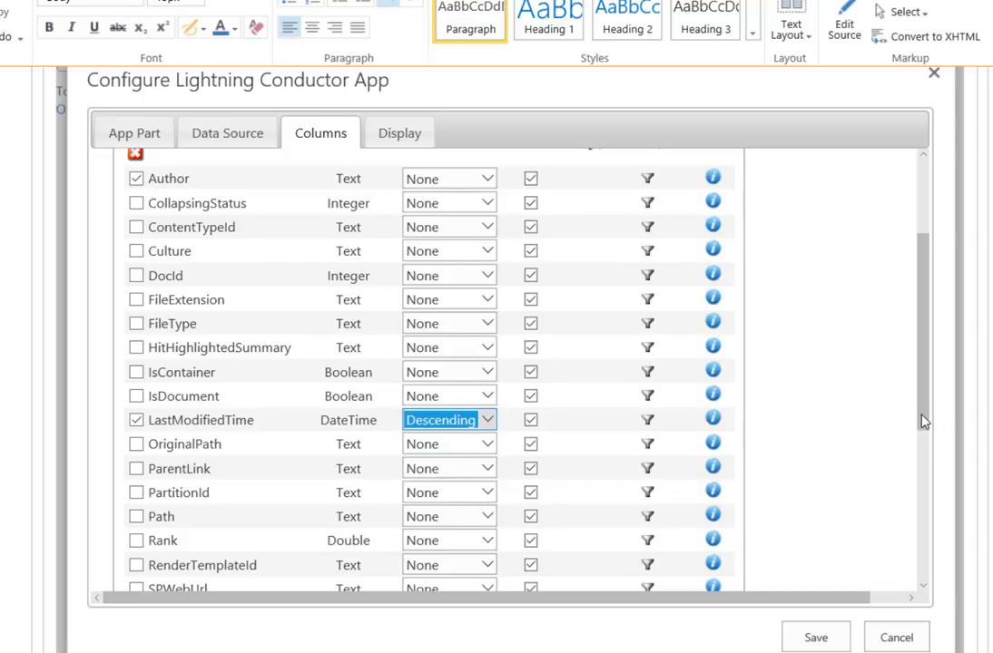
pyautogui.moveTo(923, 420); pyautogui.dragTo(929, 293)
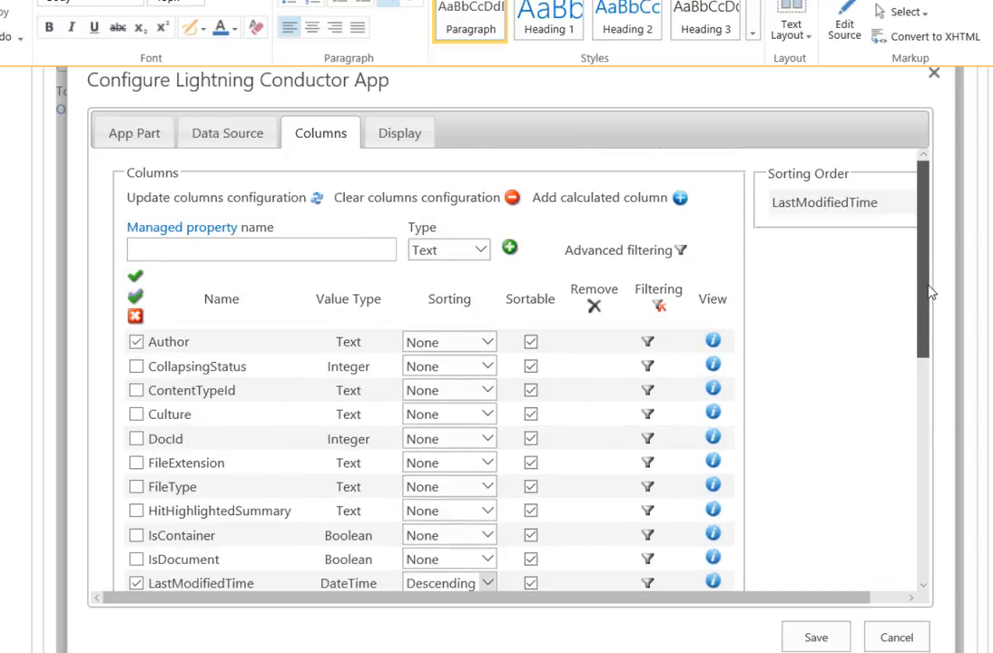
pyautogui.scroll(-2, 803, 206)
pyautogui.scroll(2, 804, 206)
pyautogui.scroll(-2, 864, 235)
pyautogui.scroll(2, 764, 250)
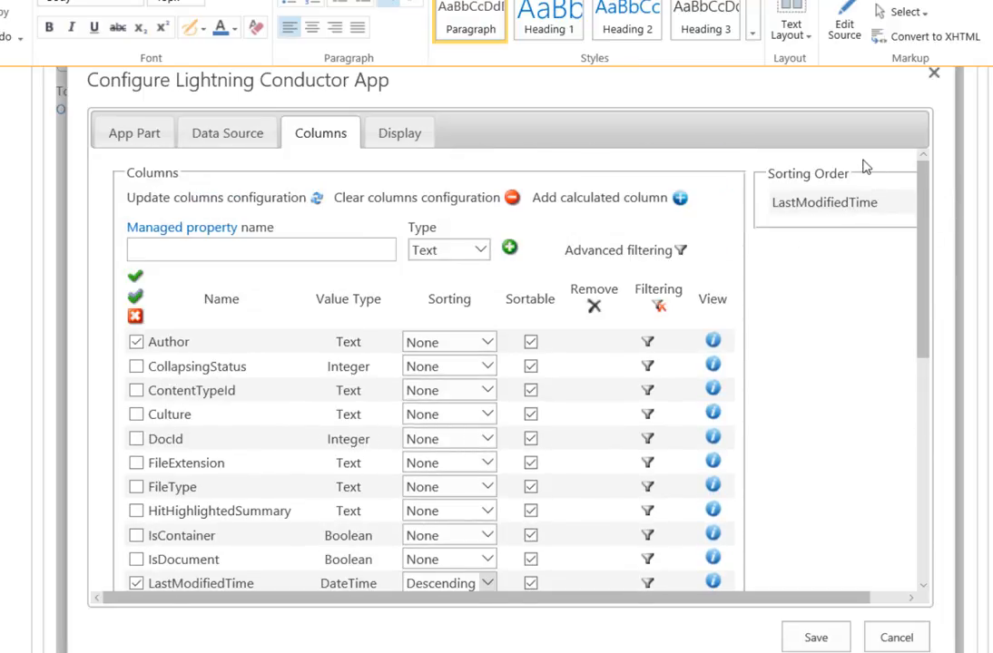
# Check the order of the display columns and move the Title column above Author in the column list.
pyautogui.click(381, 141)
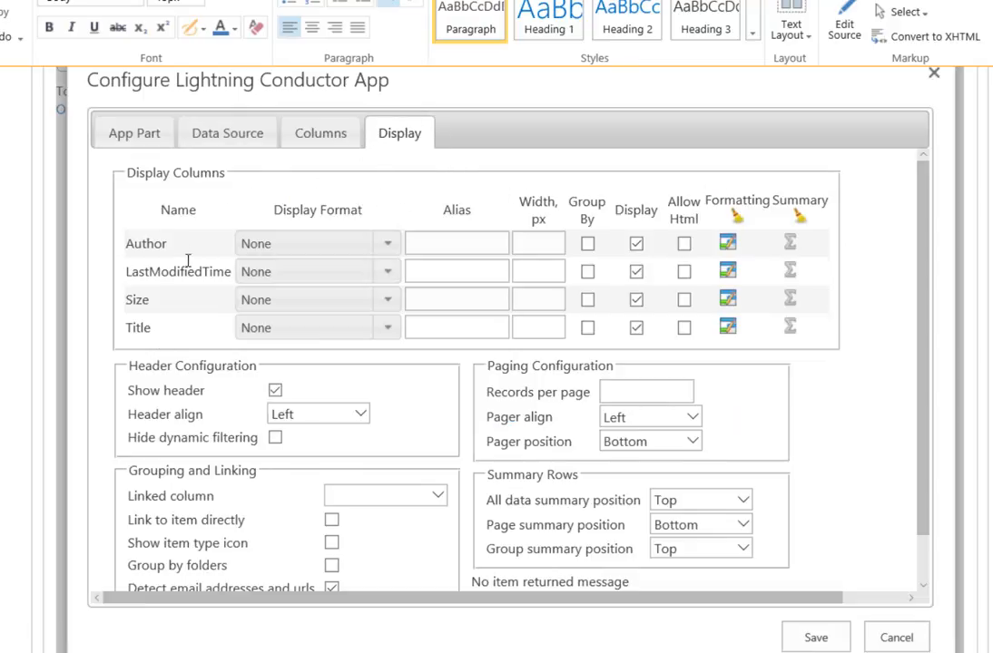
pyautogui.click(326, 142)
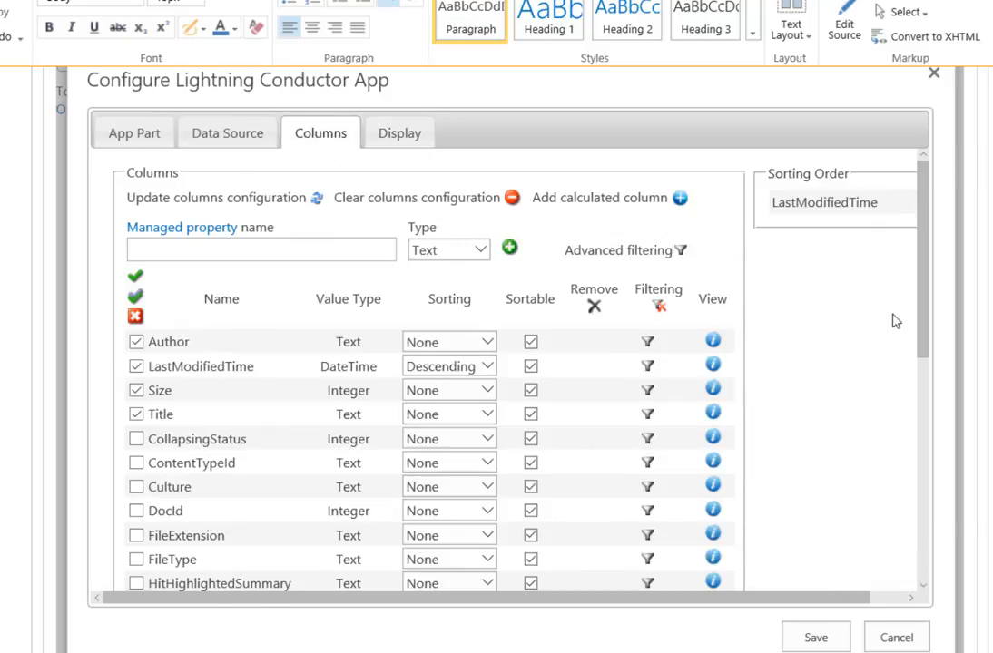
pyautogui.moveTo(163, 408); pyautogui.dragTo(166, 343)
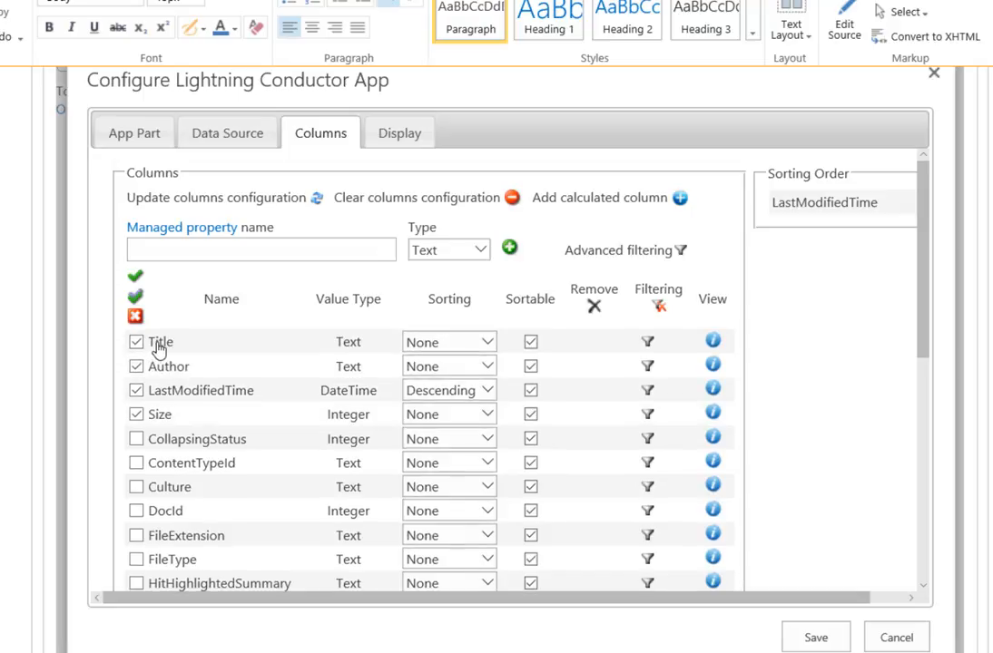
# Set the display format of the Title column to No Extension and of the Author column to Hyperlink.
pyautogui.click(396, 141)
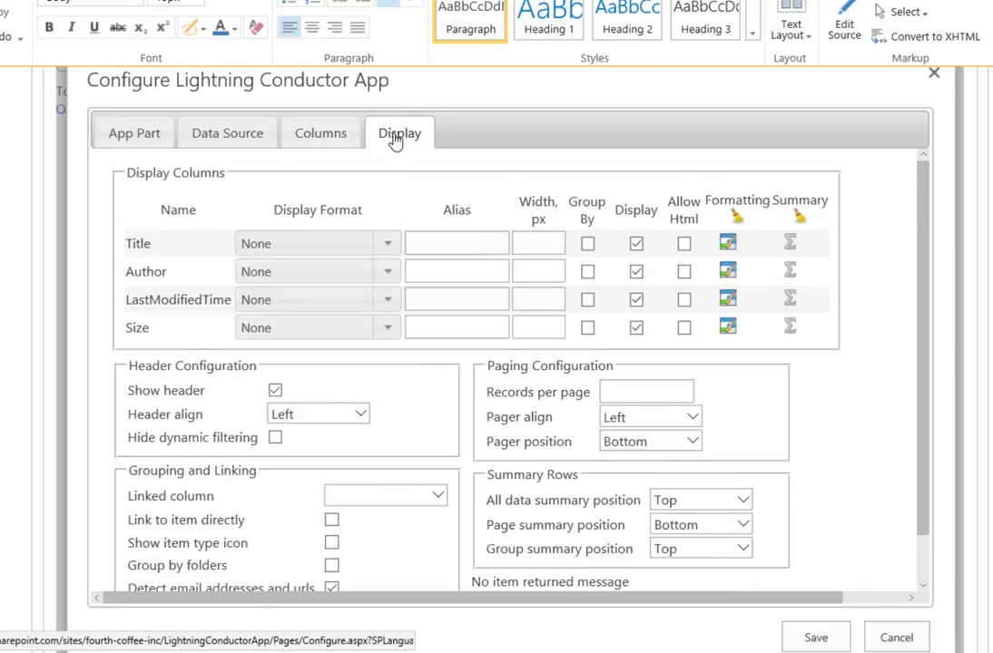
pyautogui.click(388, 245)
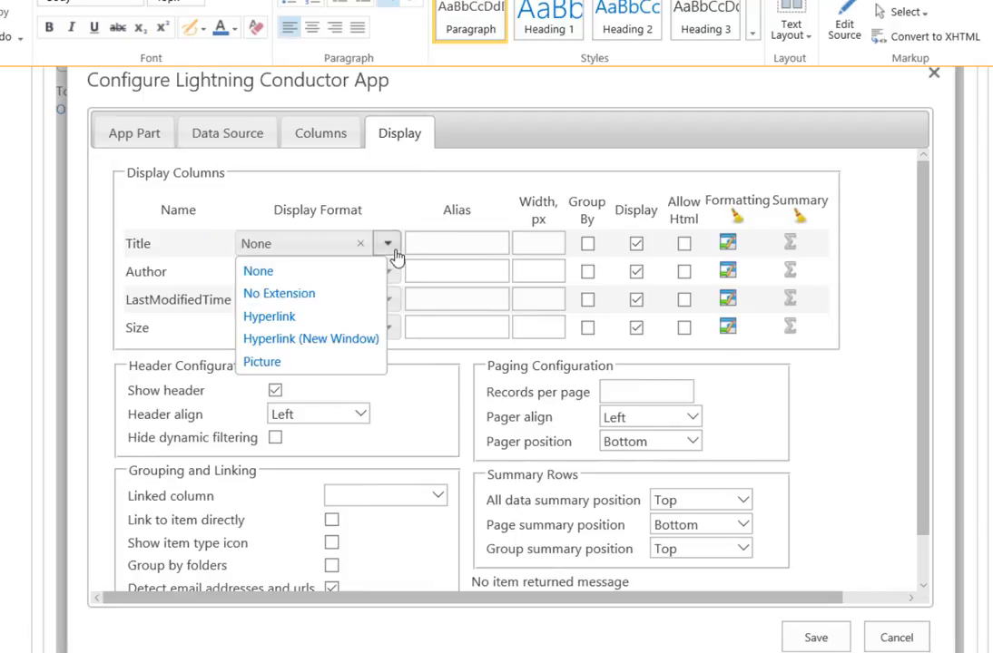
pyautogui.click(338, 296)
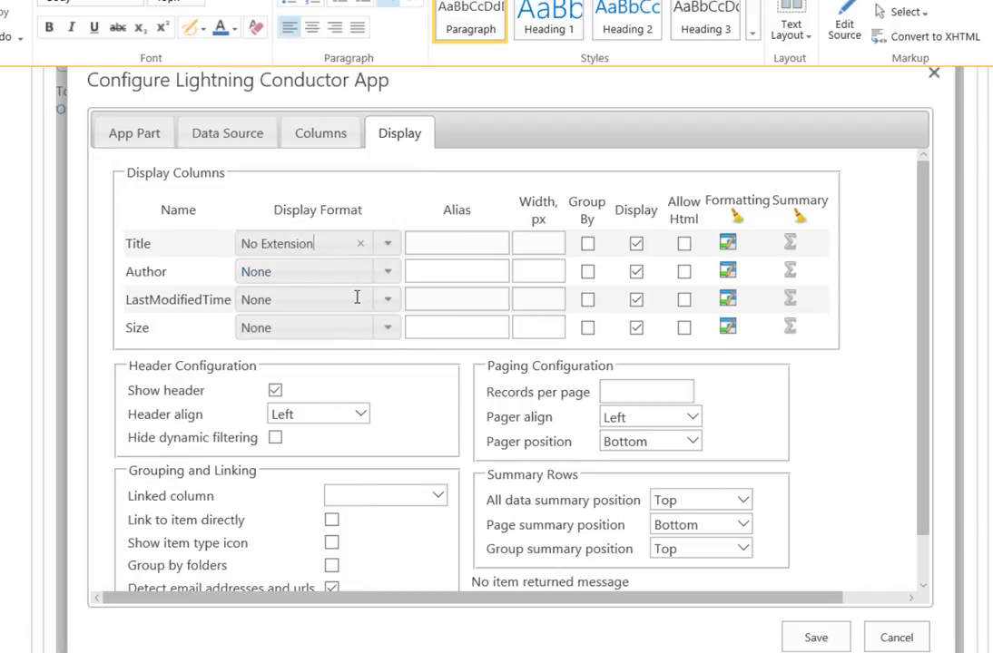
pyautogui.click(388, 272)
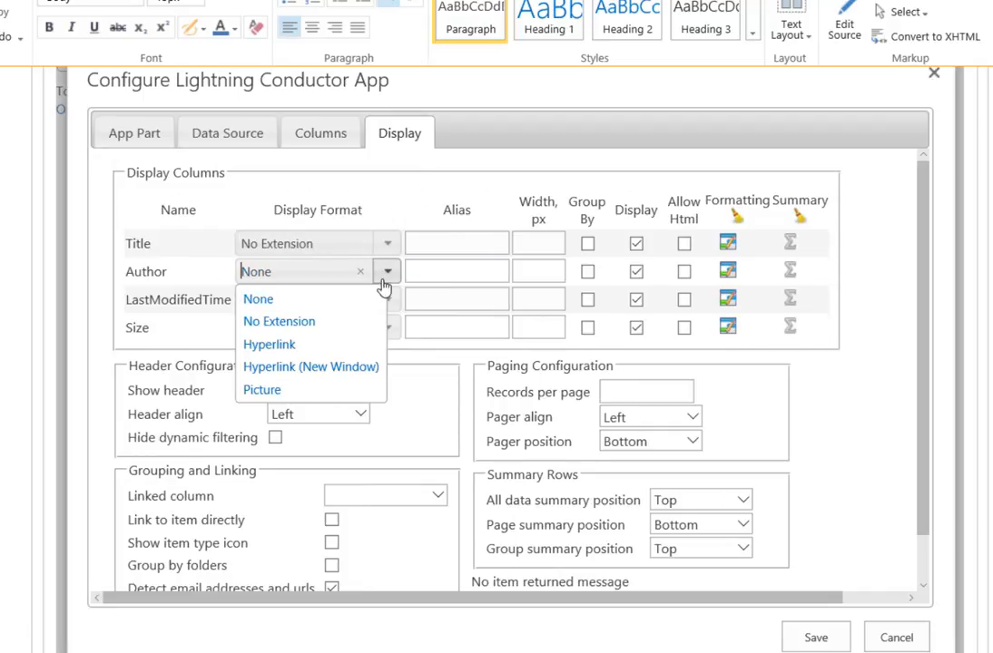
pyautogui.click(318, 339)
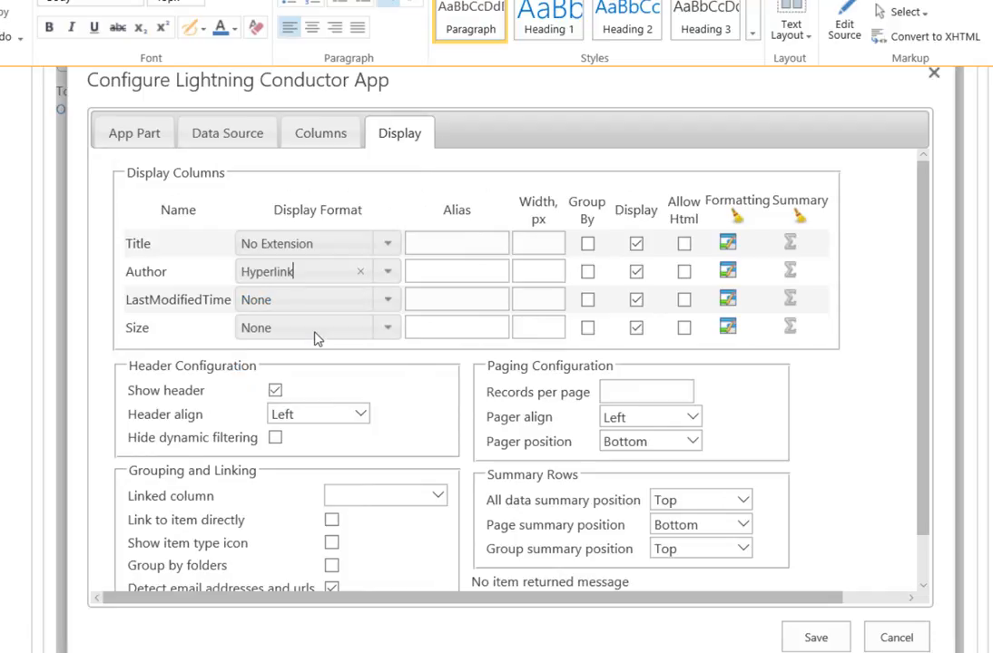
# Show the LastModifiedTime column as Short Date and give it the alias Last Modified Time.
pyautogui.click(389, 300)
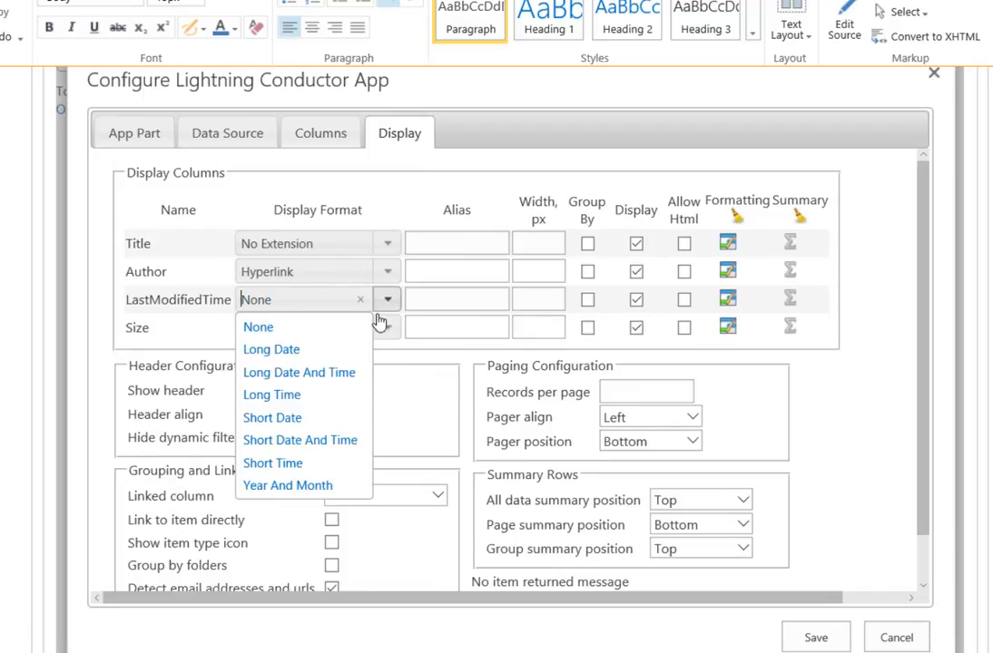
pyautogui.click(313, 416)
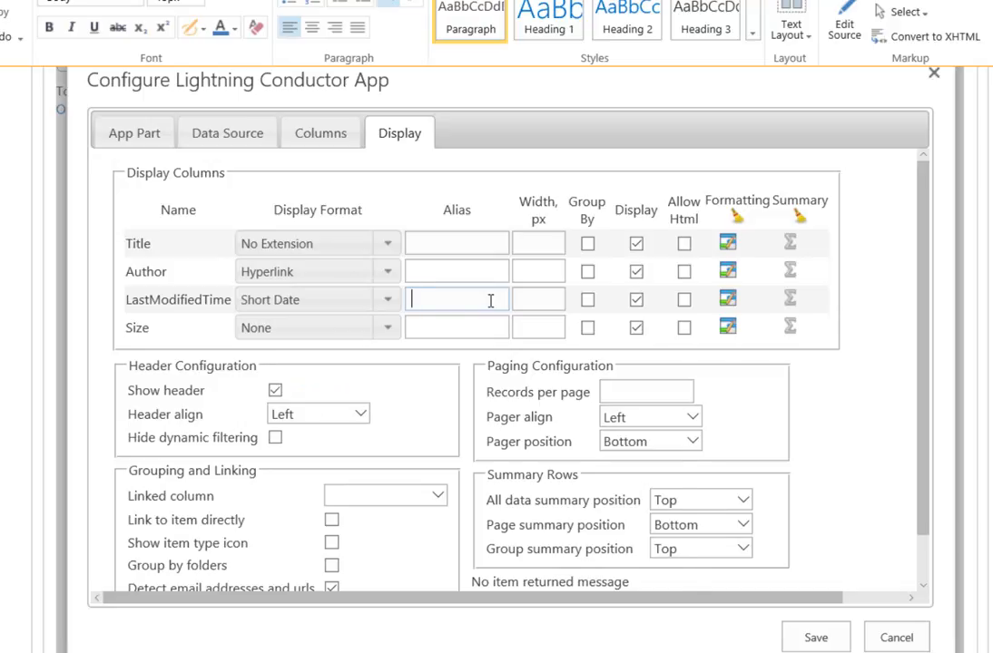
pyautogui.write('Last Mo')
pyautogui.write('dified Time')
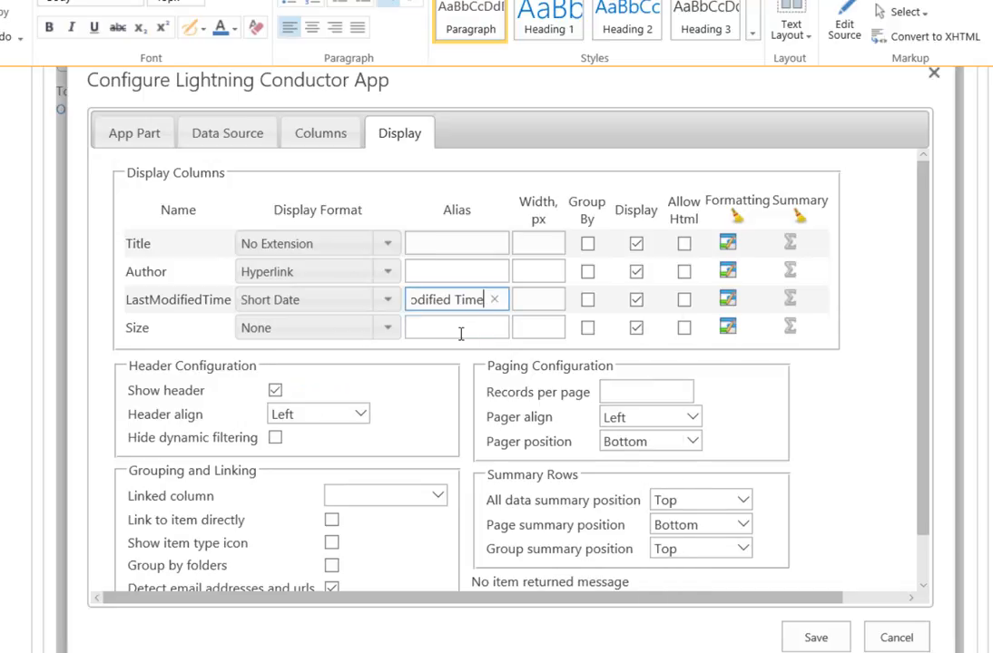
# Set the display format of the Size column to KB.
pyautogui.click(459, 331)
pyautogui.click(384, 327)
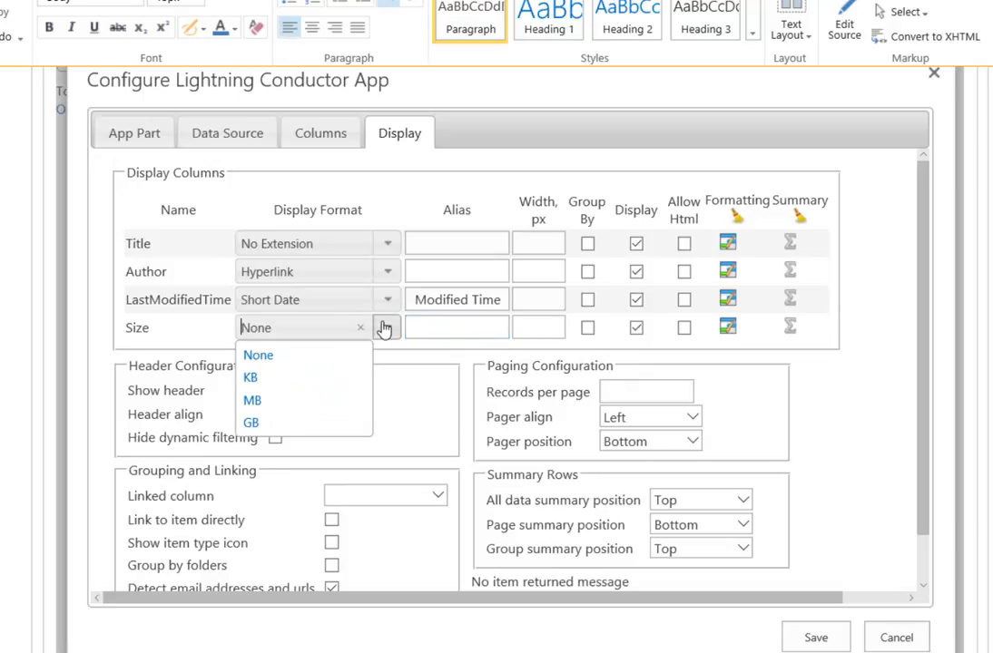
pyautogui.click(254, 377)
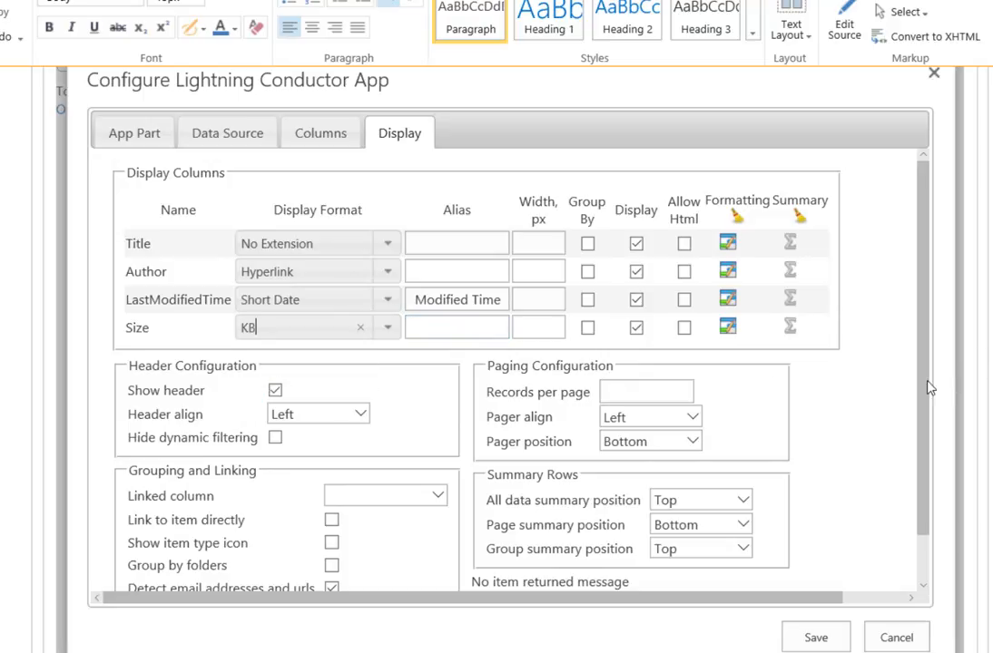
# Set the linked column for the view's grouping and linking options to Title.
pyautogui.scroll(-1, 922, 470)
pyautogui.click(403, 444)
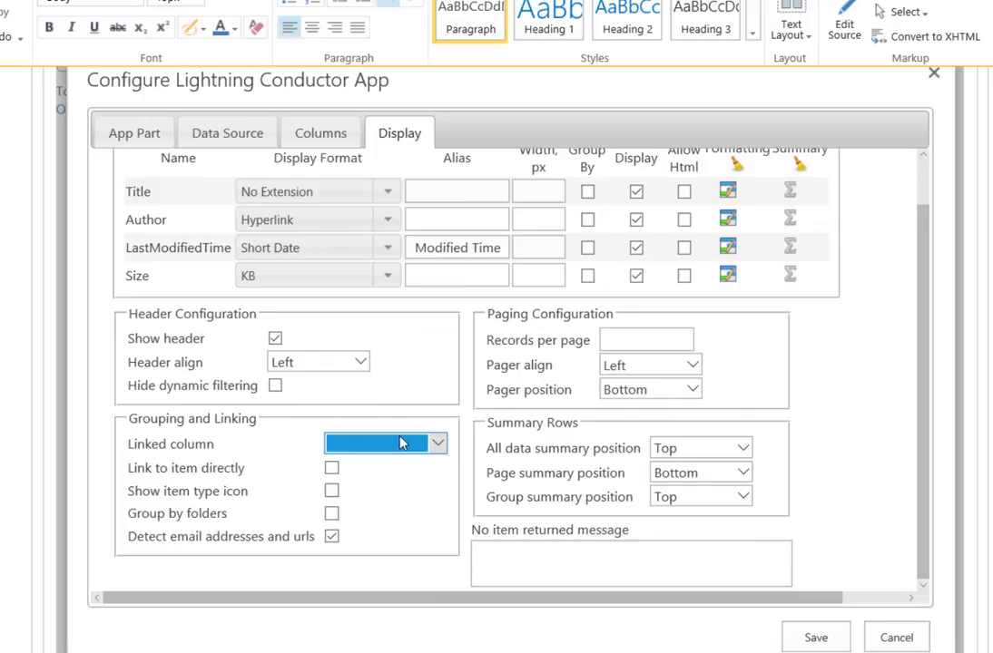
pyautogui.click(341, 468)
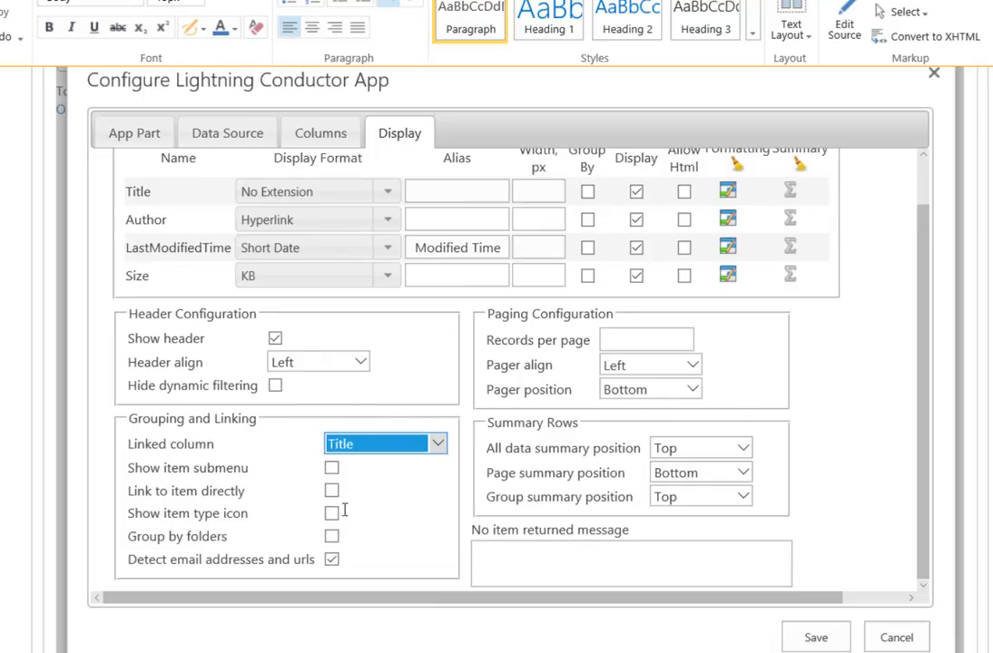
# Enable the item type icon, set the records per page to 500, and save the view configuration.
pyautogui.click(332, 513)
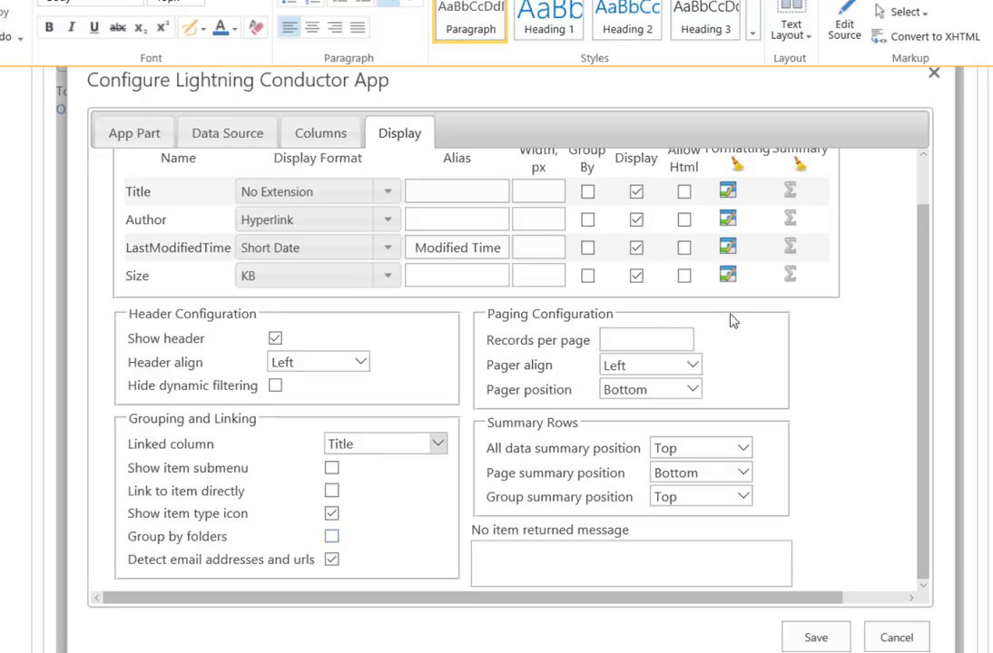
pyautogui.click(647, 341)
pyautogui.write('500')
pyautogui.click(833, 638)
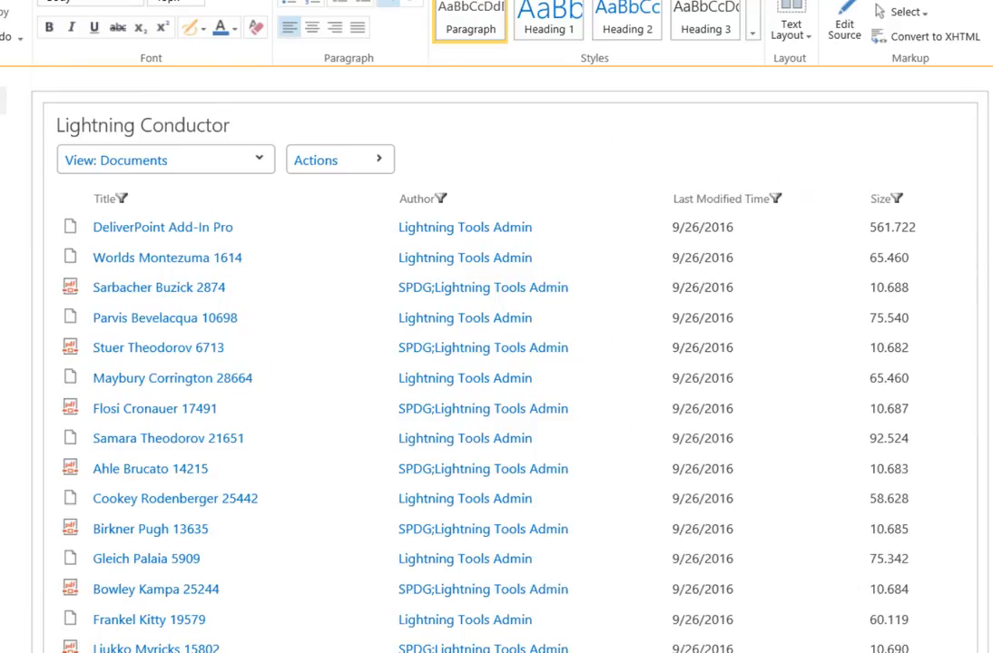
pyautogui.scroll(-20, 975, 650)
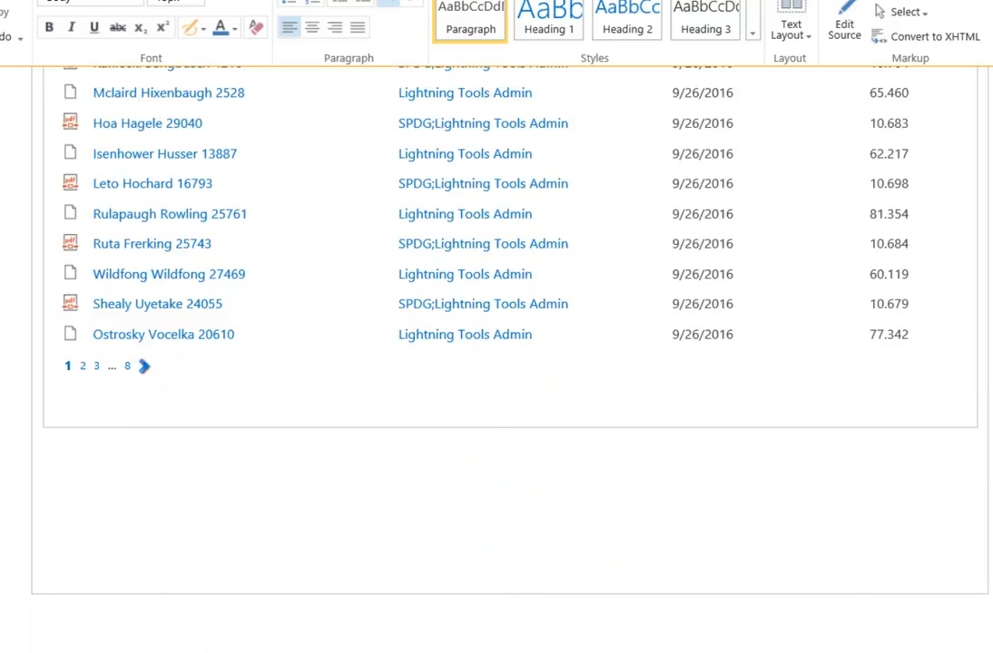
pyautogui.scroll(20, 508, 363)
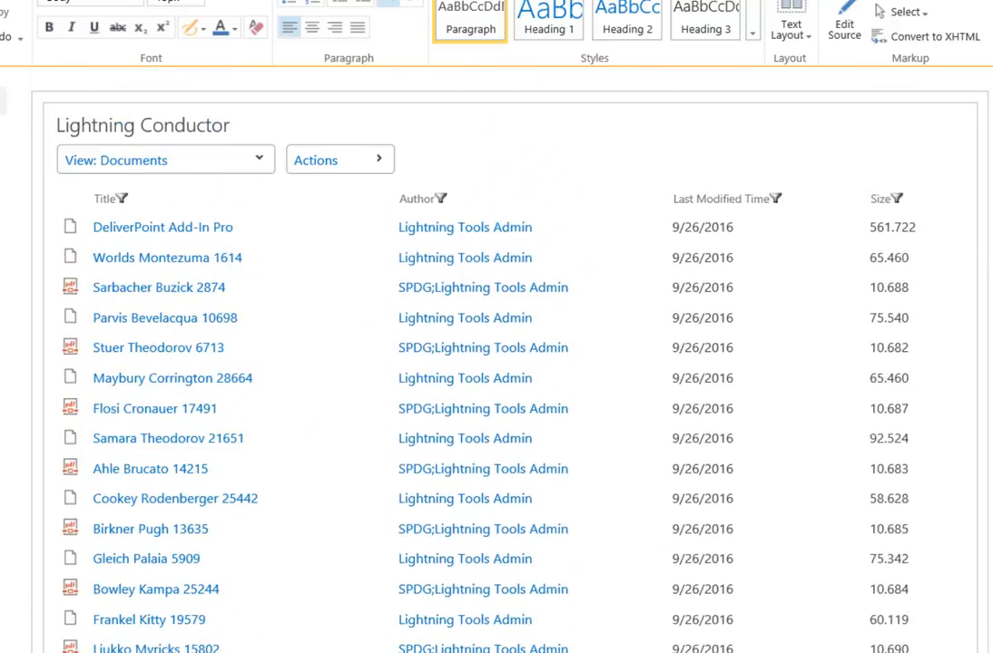
# Reopen the Documents view's configuration, enable Display Statistical Information, and save it.
pyautogui.click(350, 171)
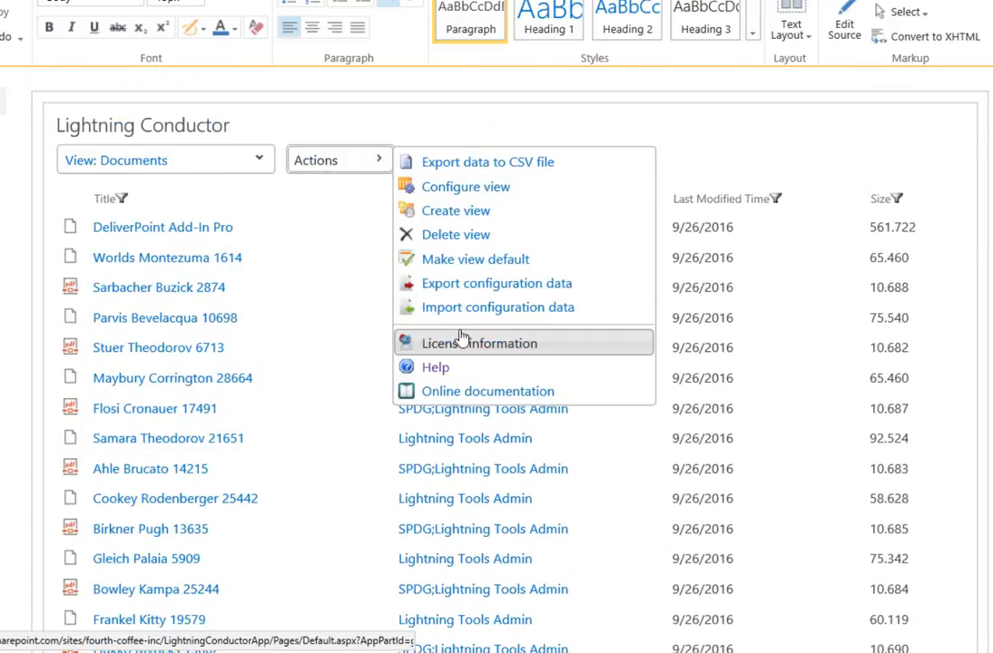
pyautogui.click(446, 188)
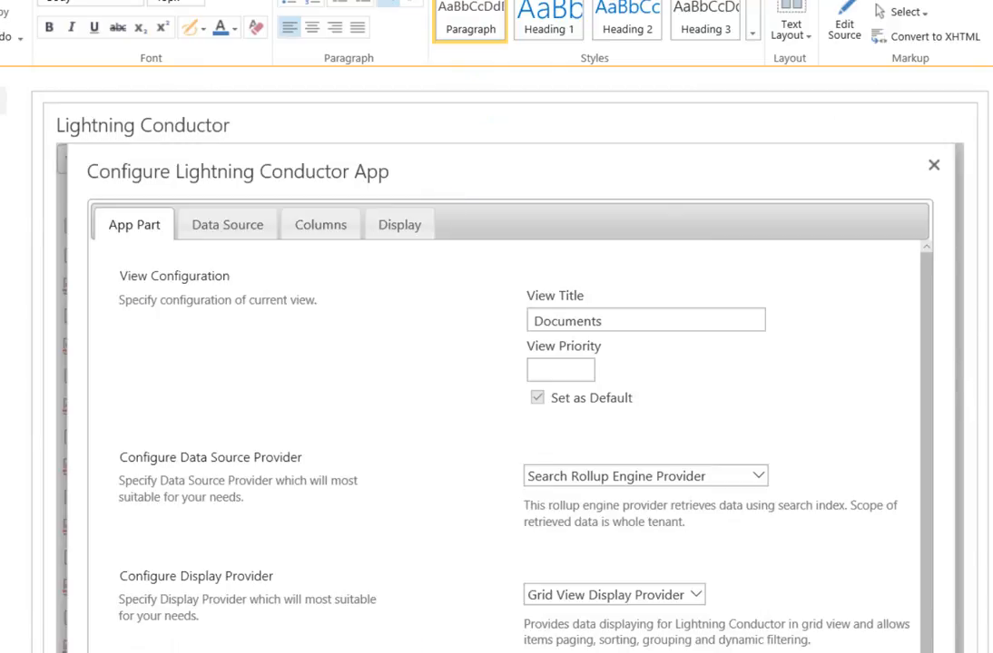
pyautogui.scroll(-5, 620, 331)
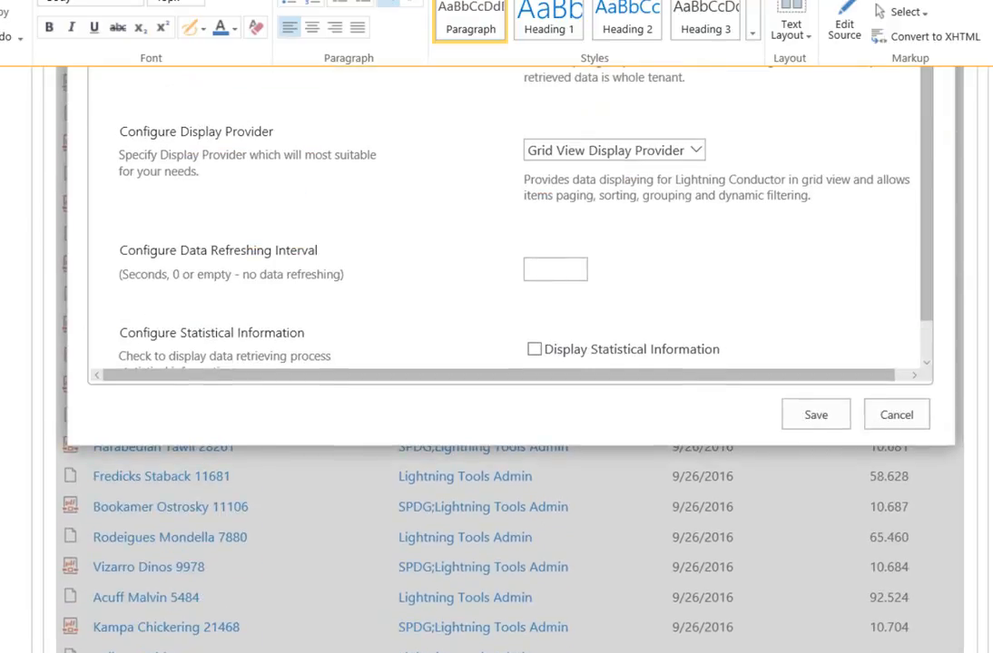
pyautogui.click(534, 350)
pyautogui.click(810, 417)
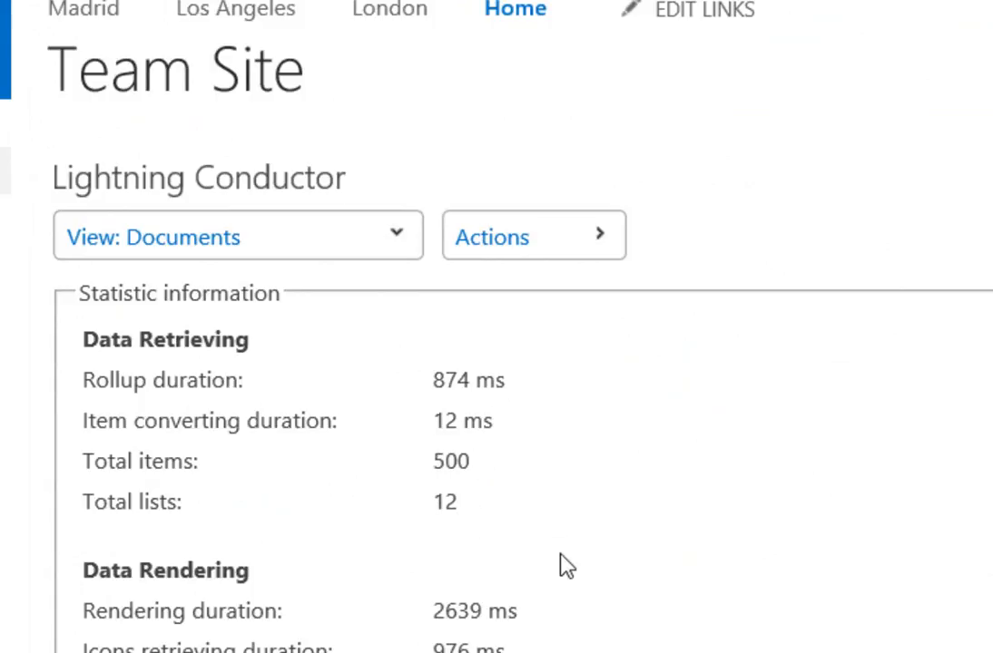
pyautogui.scroll(-6, 560, 555)
pyautogui.scroll(1, 561, 556)
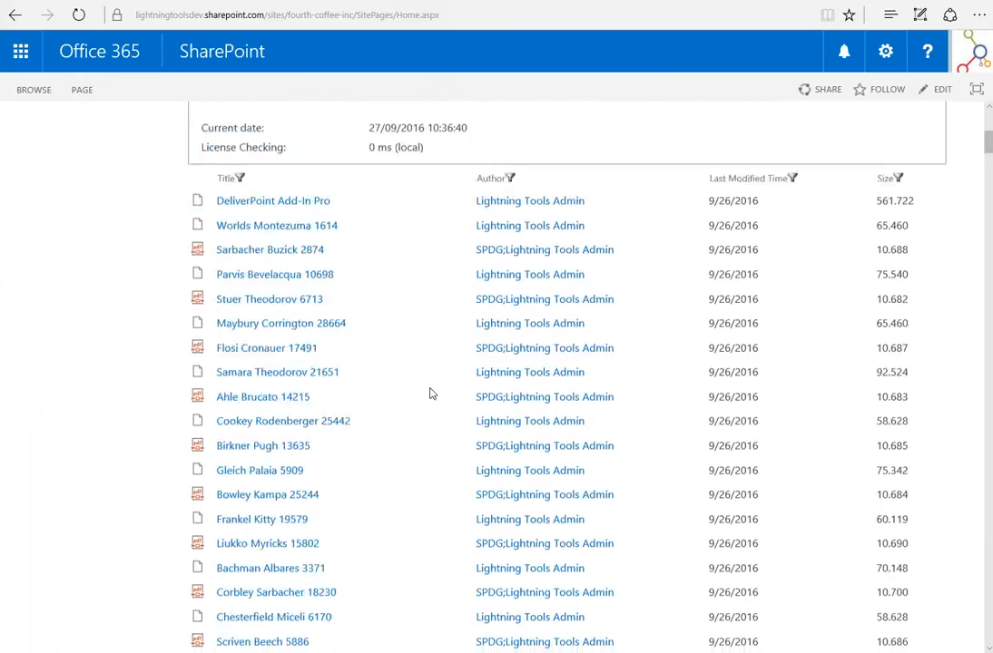